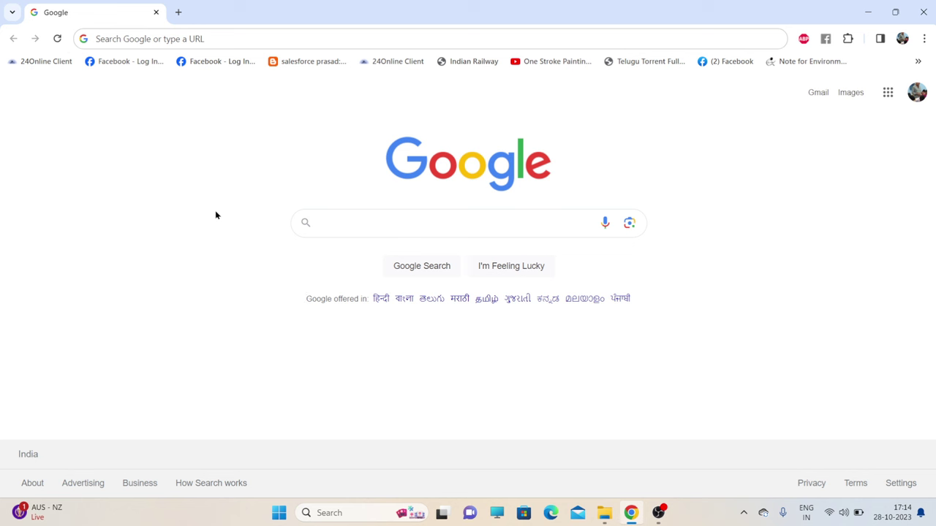
Load apschelms.e-pragati.in in Chrome by typing apschelms and accepting the autocomplete.
{"action": "left_click", "coordinate": [408, 35]}
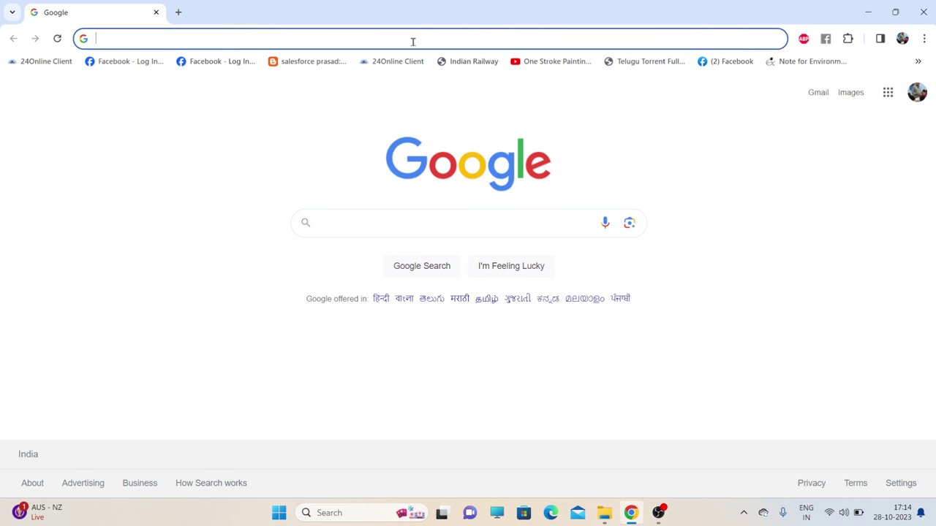
{"action": "type", "text": "apsc"}
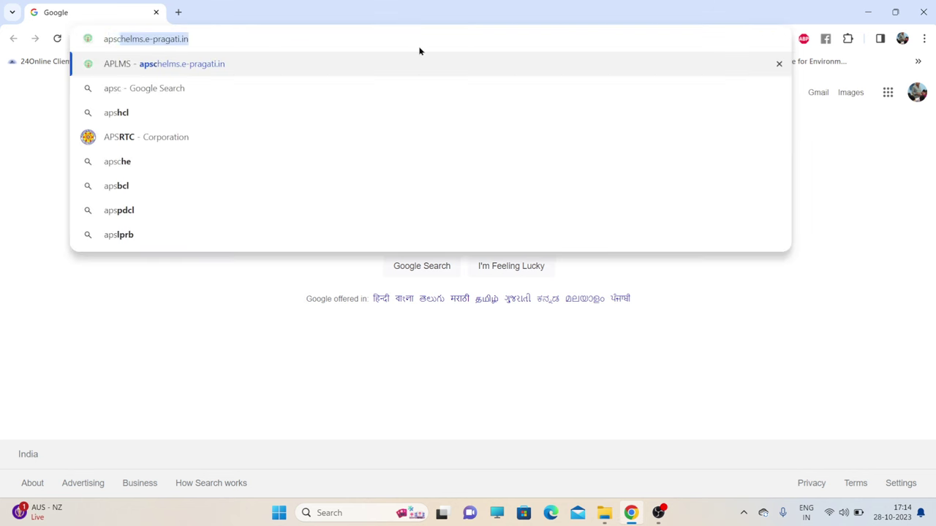
{"action": "type", "text": "hel"}
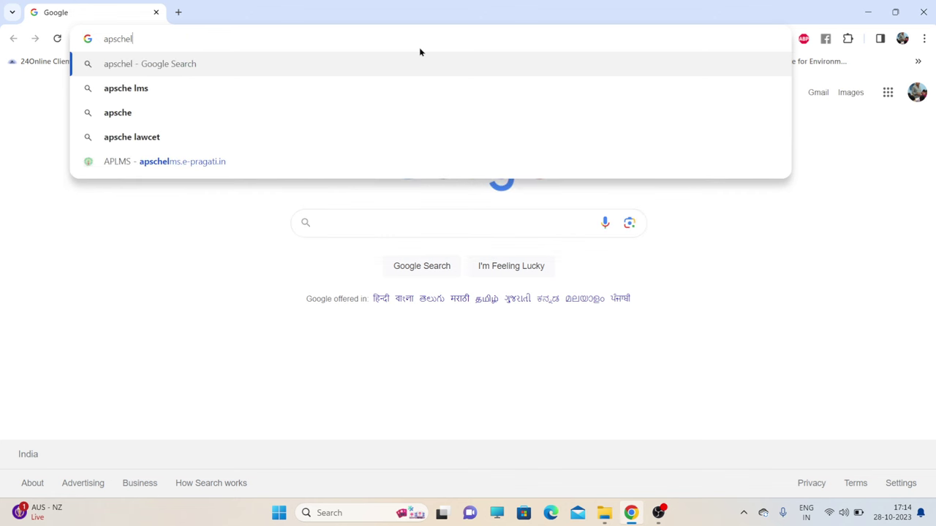
{"action": "type", "text": "ms"}
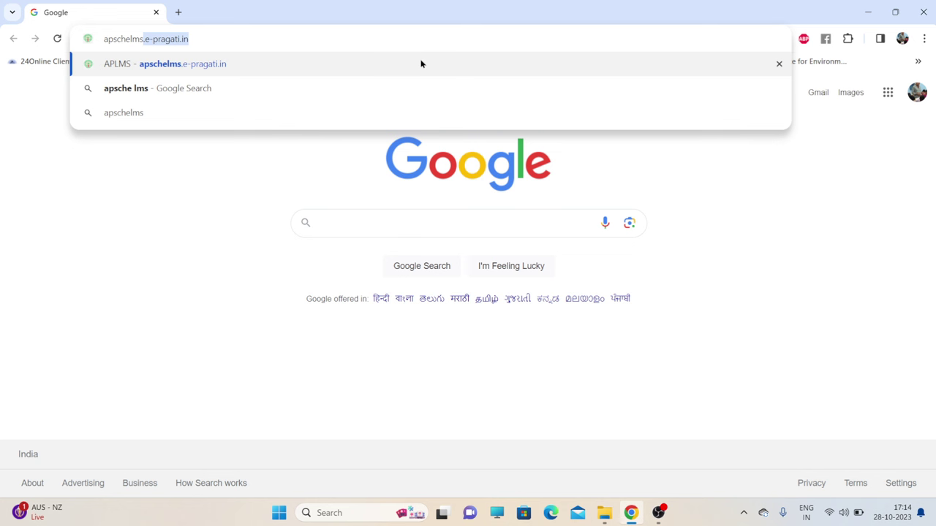
{"action": "key", "text": "End"}
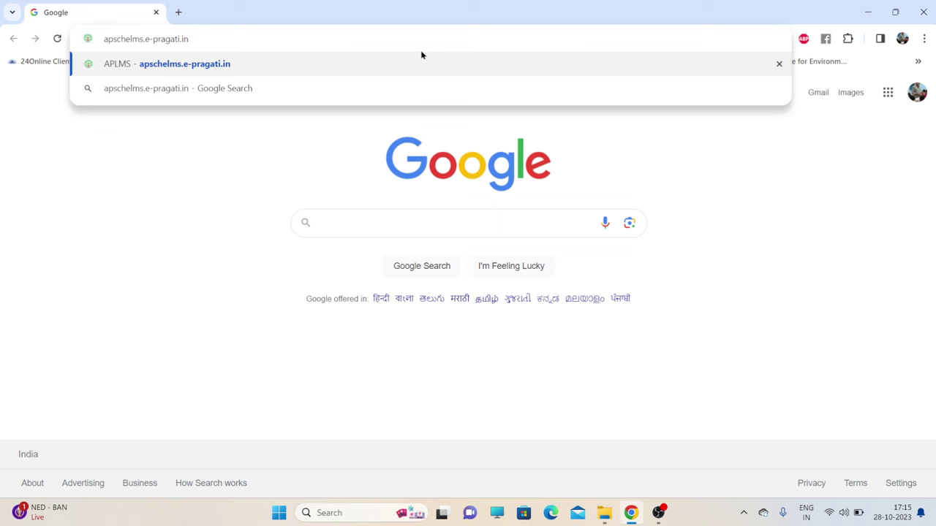
{"action": "key", "text": "Return"}
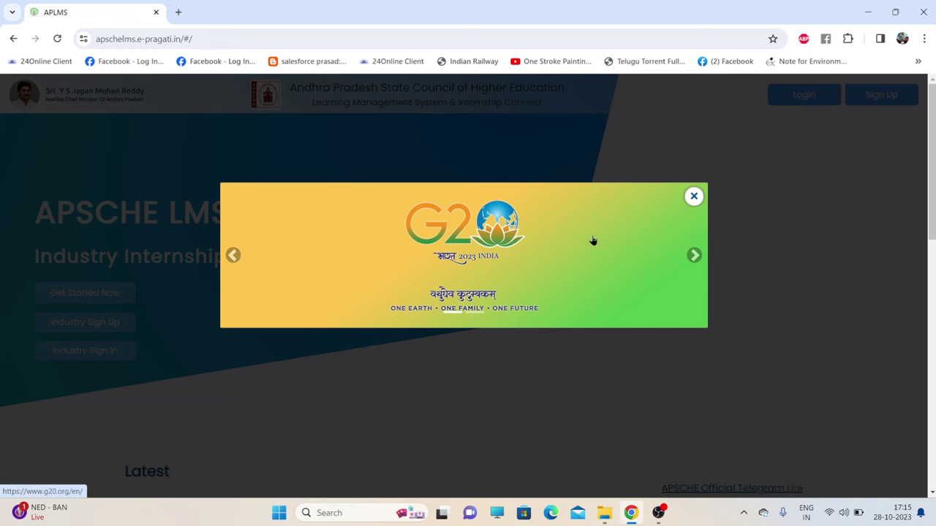
Dismiss the G20 pop-up, open the login dialog and enter the account e-mail as User Name.
{"action": "left_click", "coordinate": [695, 197]}
{"action": "left_click", "coordinate": [794, 98]}
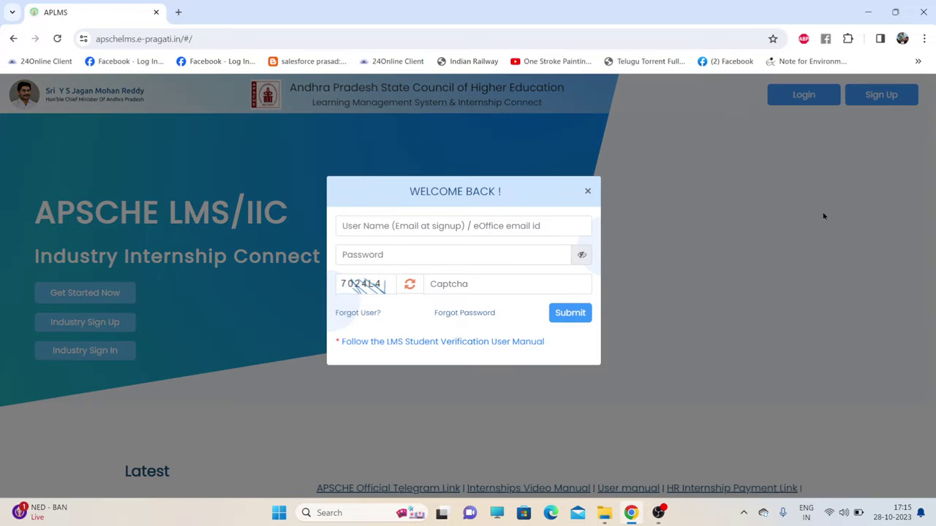
{"action": "left_click", "coordinate": [372, 226]}
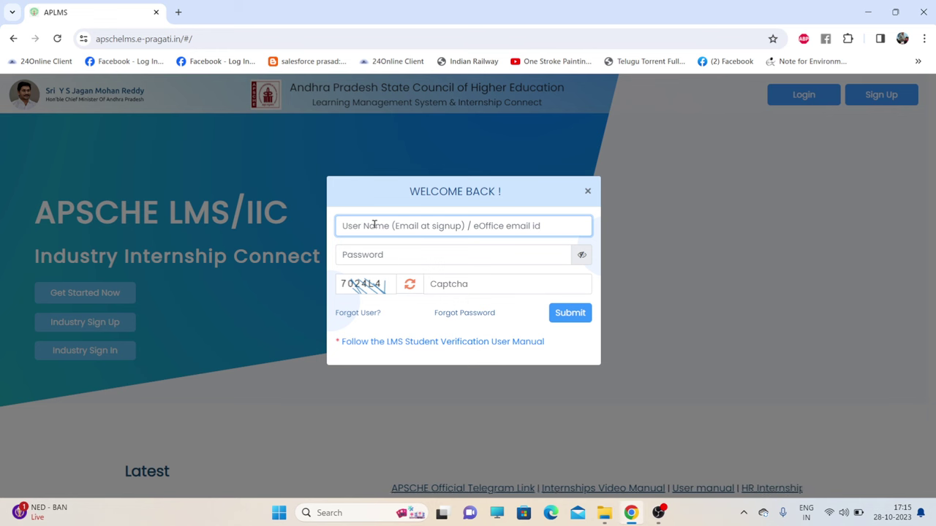
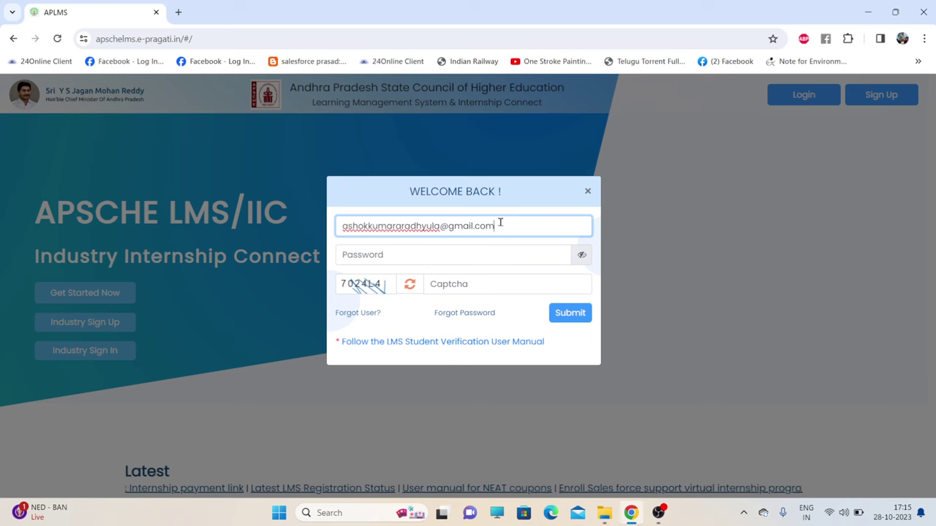
{"action": "key", "text": "Tab"}
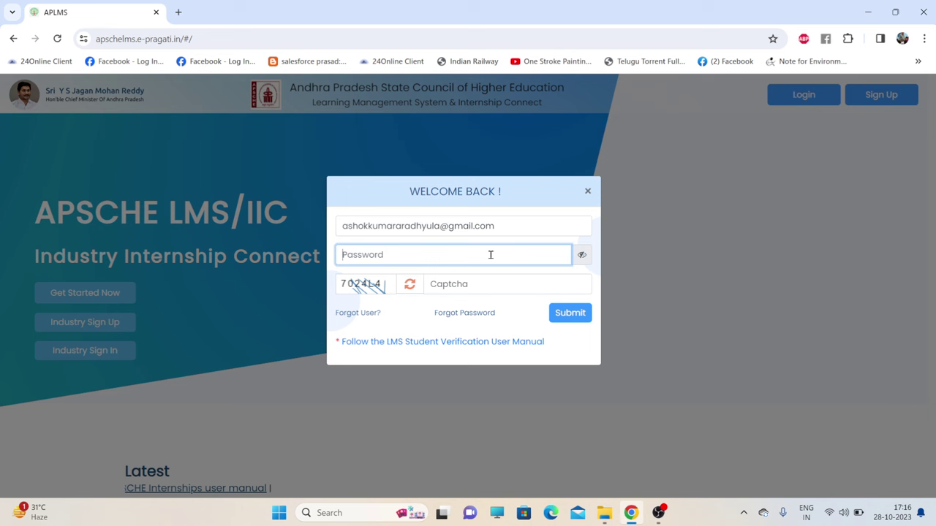
Enter the account password, using the show-password toggle to check it.
{"action": "type", "text": "••"}
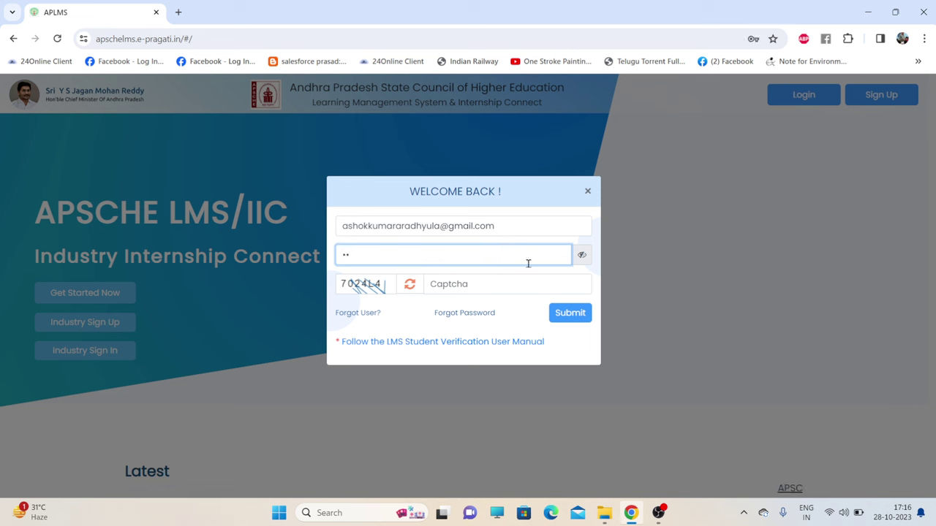
{"action": "left_click", "coordinate": [582, 256]}
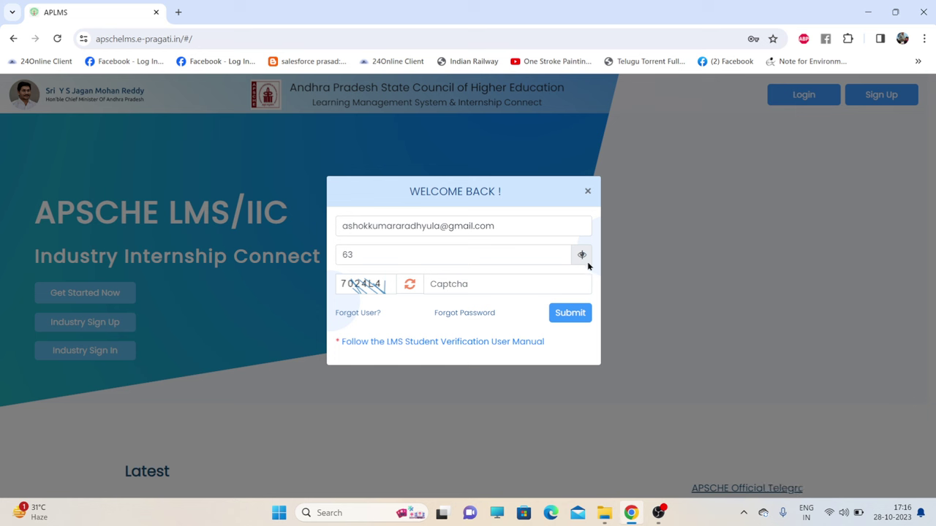
{"action": "left_click", "coordinate": [442, 258]}
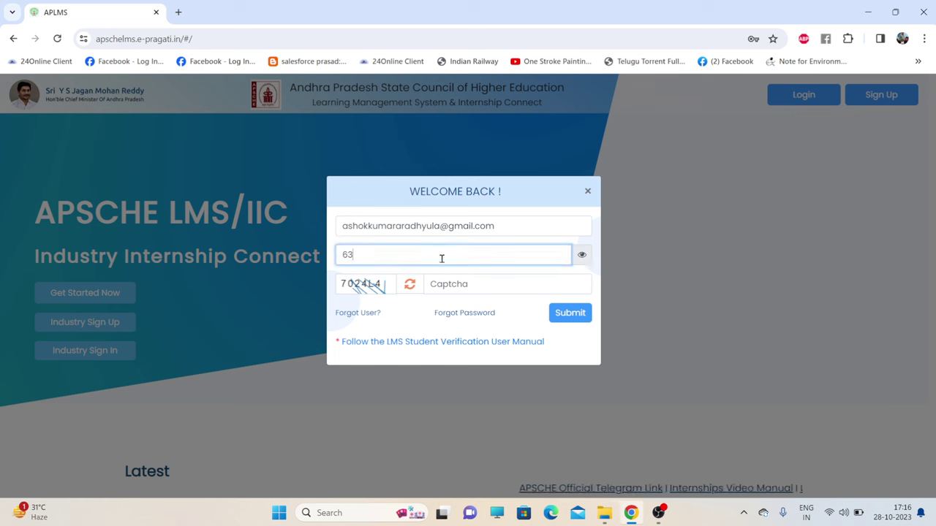
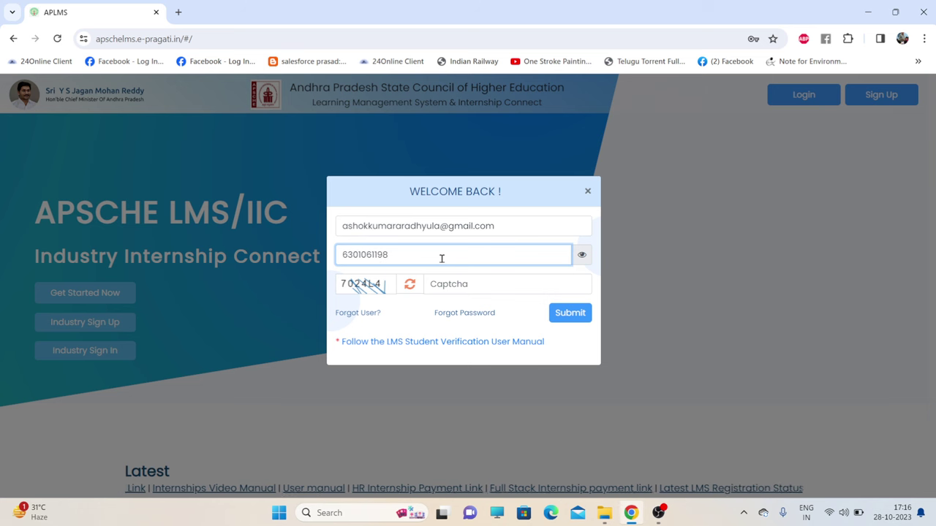
Type the characters from the captcha image into the Captcha field.
{"action": "left_click", "coordinate": [439, 282]}
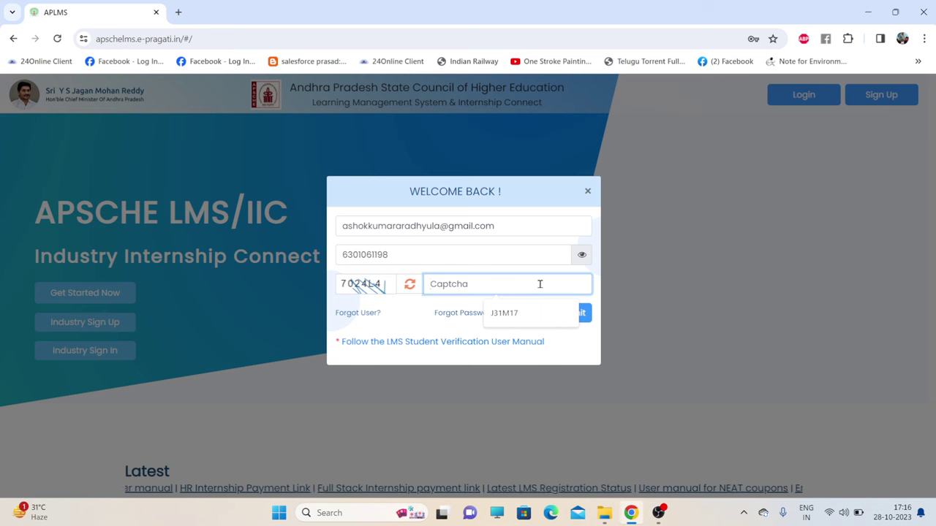
{"action": "type", "text": "70"}
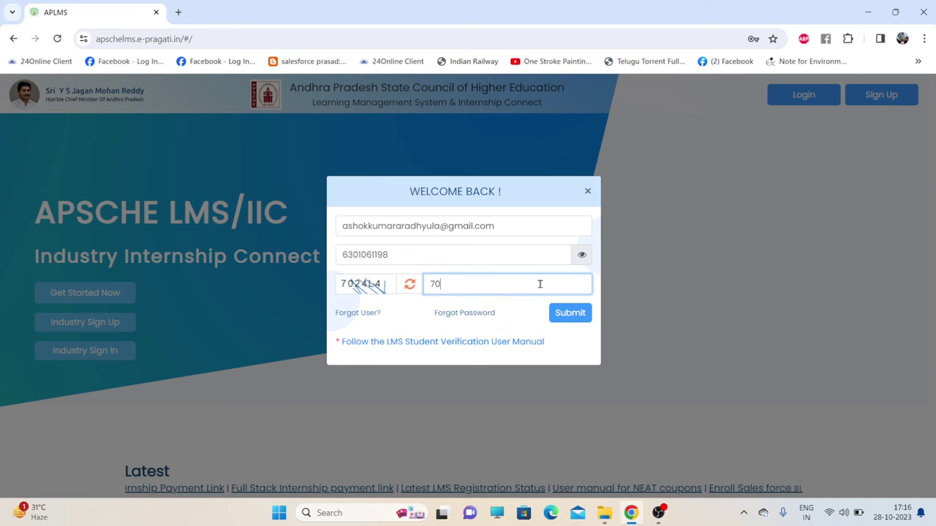
{"action": "type", "text": "2"}
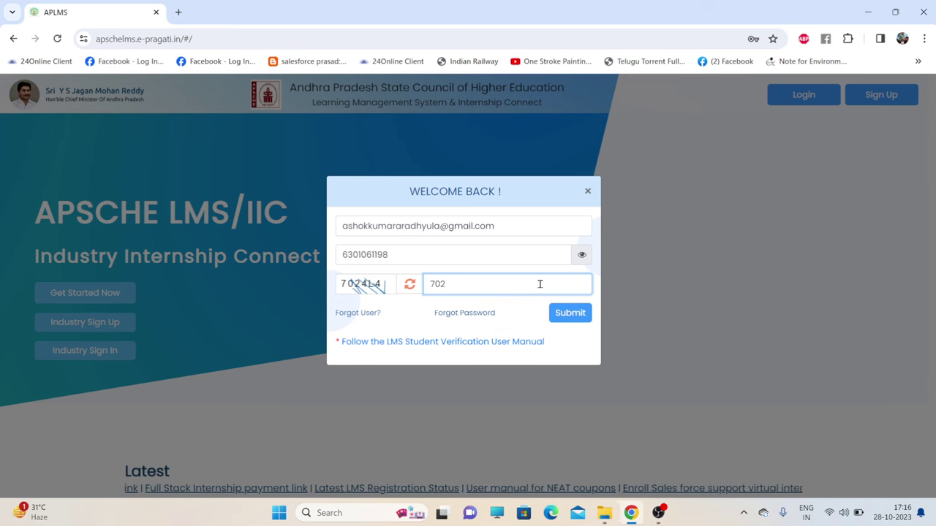
{"action": "type", "text": "4"}
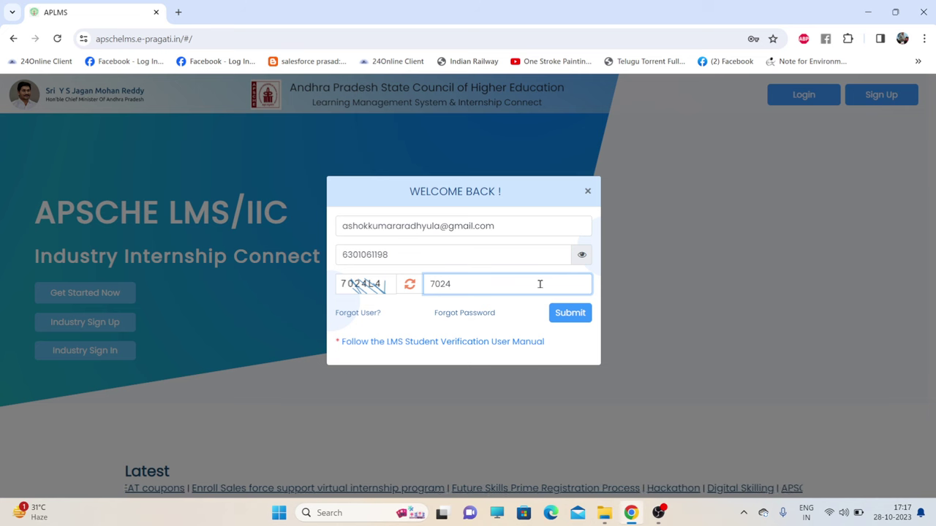
{"action": "type", "text": "L"}
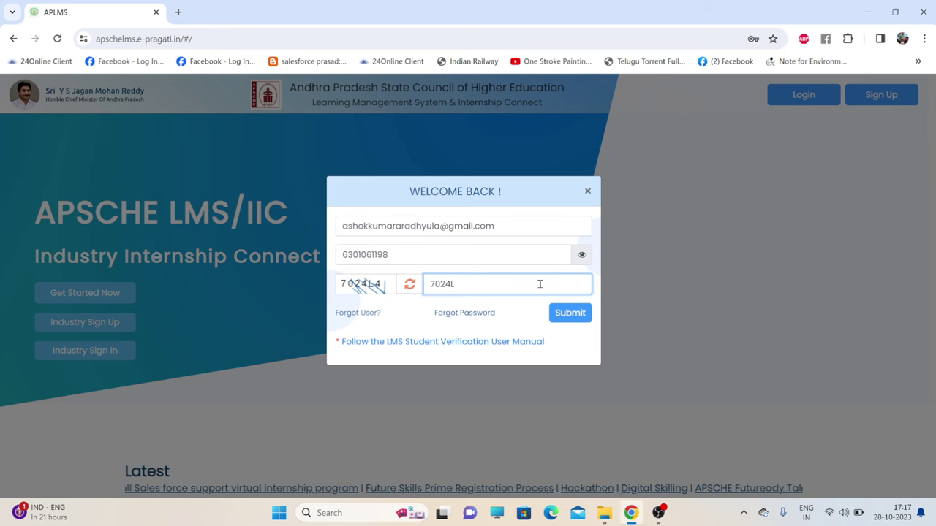
{"action": "type", "text": "4"}
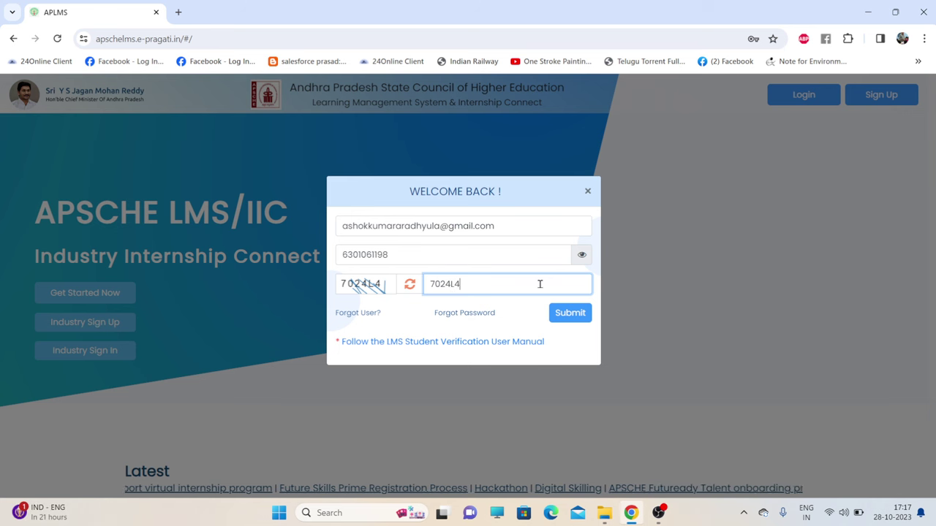
Submit the login, dismiss Chrome's breach warning and save-password offer, then open Industry Connect.
{"action": "left_click", "coordinate": [571, 314]}
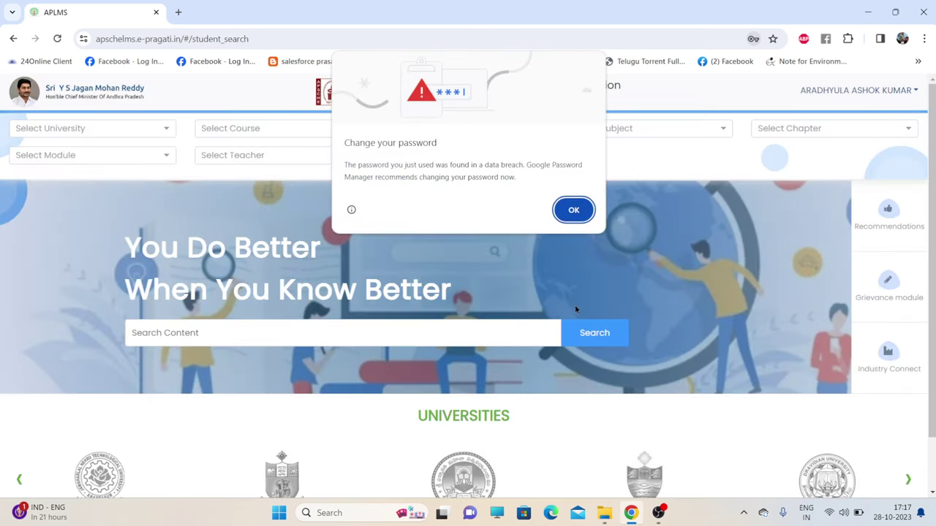
{"action": "left_click", "coordinate": [585, 222]}
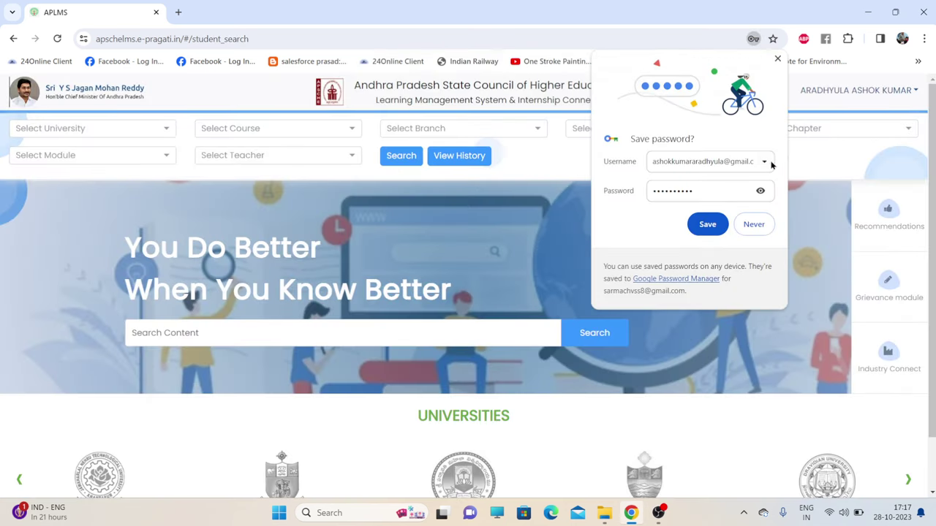
{"action": "left_click", "coordinate": [777, 58]}
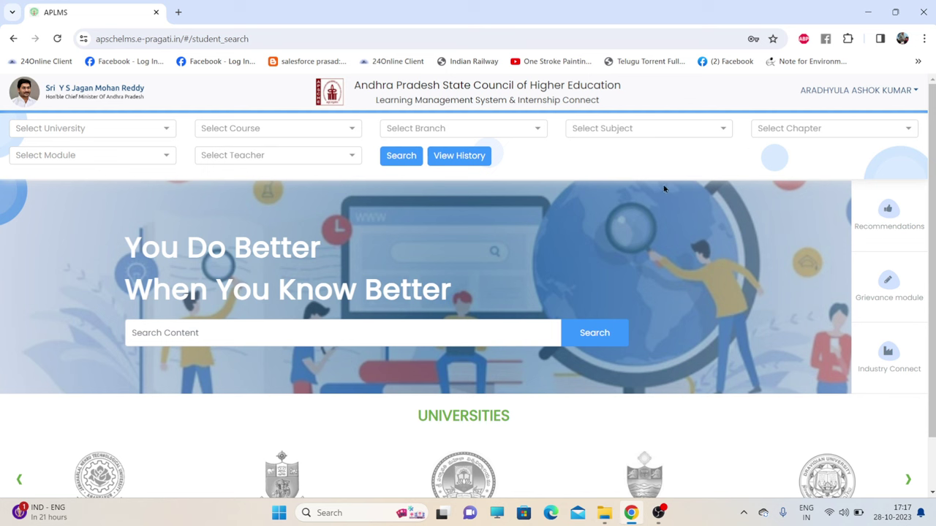
{"action": "left_click", "coordinate": [881, 362]}
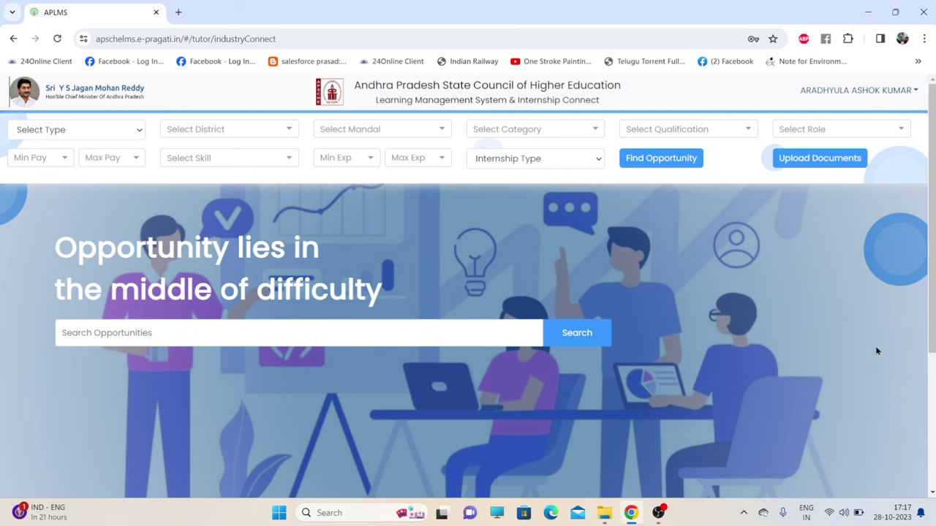
Run Find Opportunity and look over the internship listings.
{"action": "left_click", "coordinate": [675, 164]}
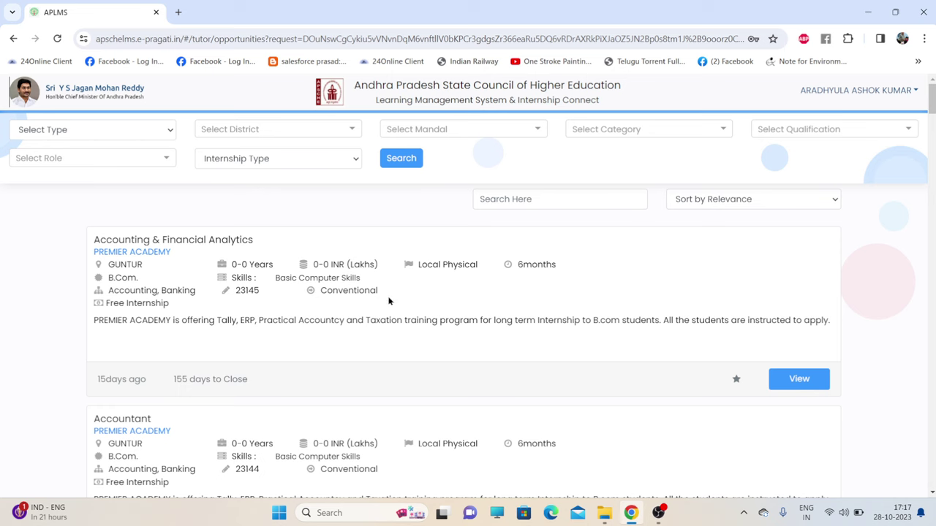
{"action": "scroll", "coordinate": [387, 301], "scroll_direction": "down", "scroll_amount": 1}
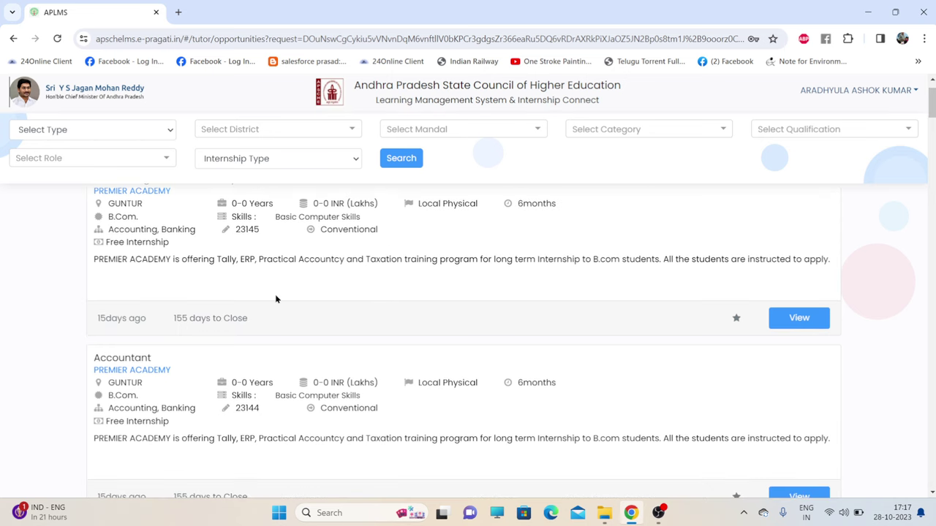
{"action": "scroll", "coordinate": [403, 241], "scroll_direction": "up", "scroll_amount": 1}
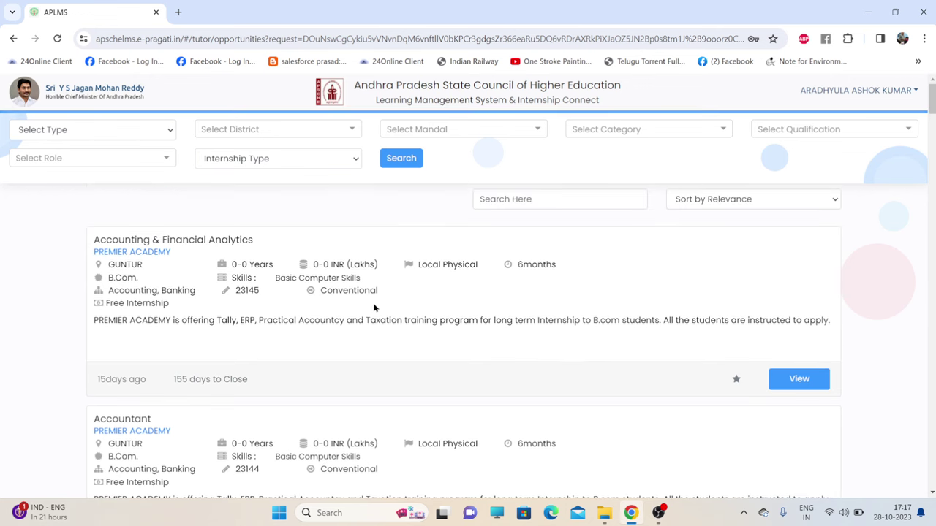
Apply to Premier Academy's Accounting & Financial Analytics internship, attaching the resume PDF from Downloads.
{"action": "left_click", "coordinate": [797, 381]}
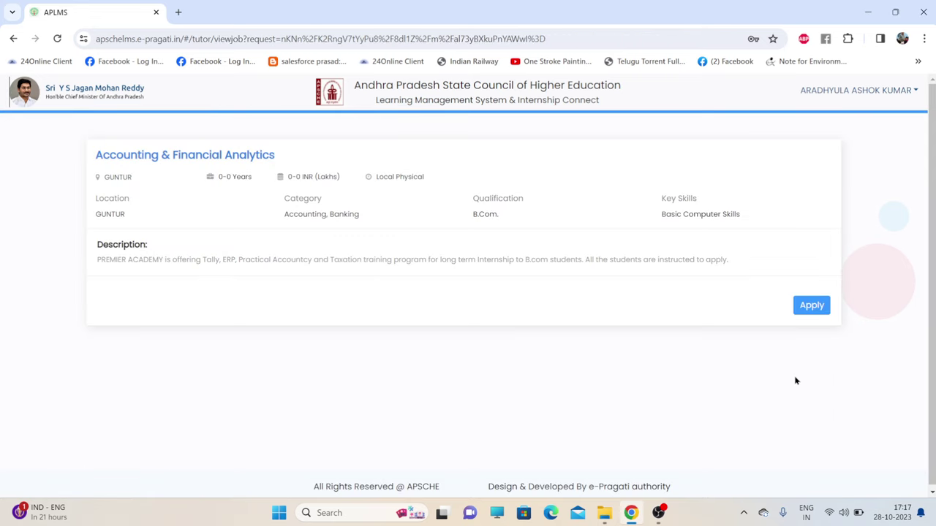
{"action": "left_click", "coordinate": [804, 309]}
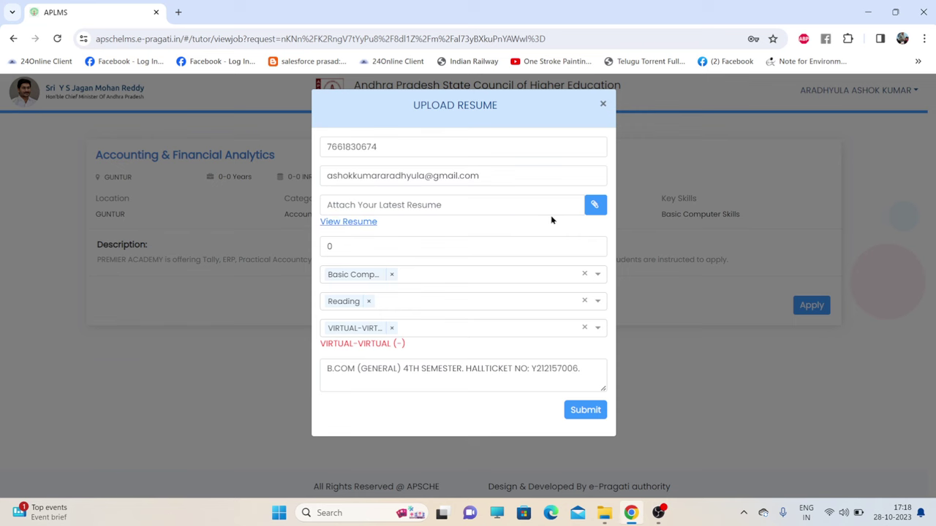
{"action": "left_click", "coordinate": [594, 208]}
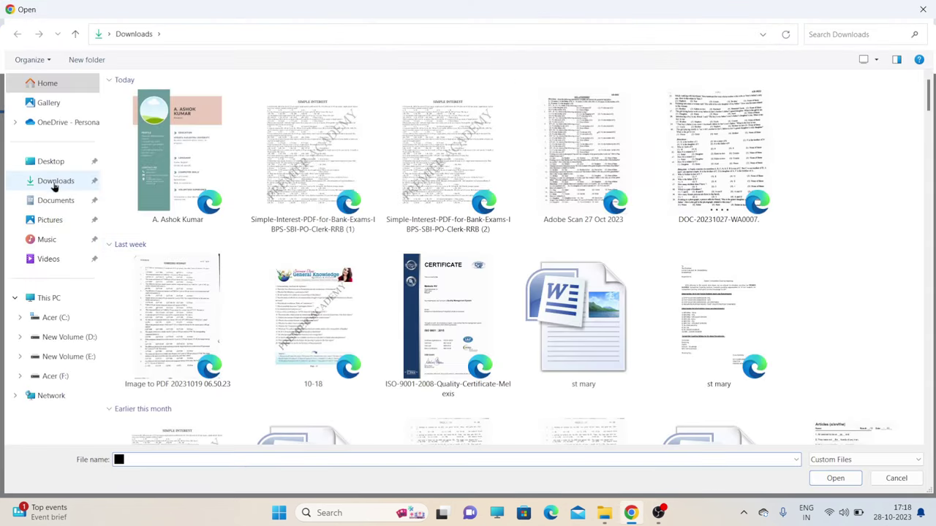
{"action": "left_click", "coordinate": [53, 187]}
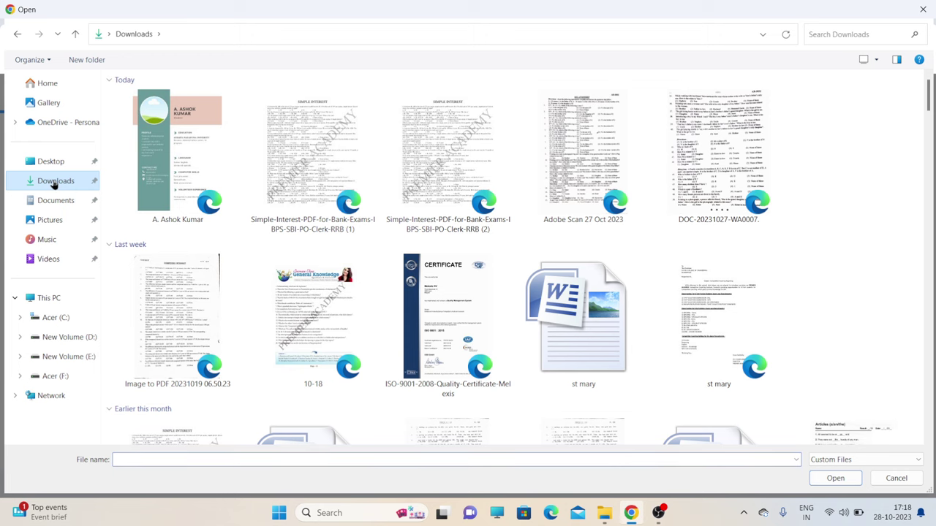
{"action": "left_click", "coordinate": [206, 151]}
{"action": "left_click", "coordinate": [816, 479]}
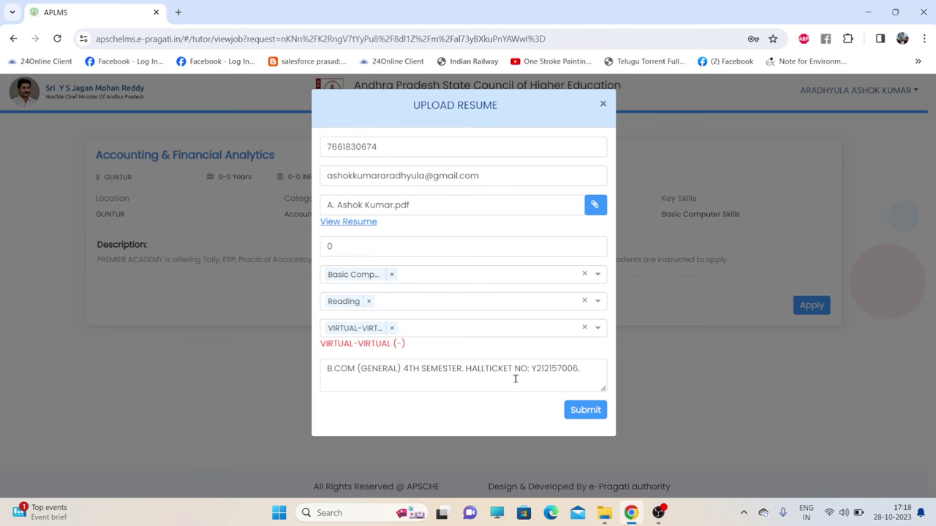
Submit the resume application and acknowledge the Success message.
{"action": "left_click", "coordinate": [586, 411]}
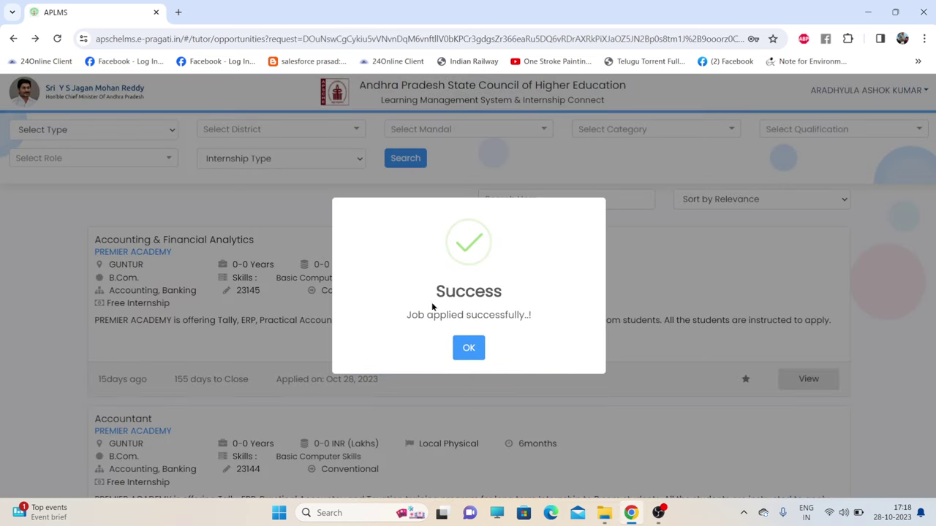
{"action": "left_click", "coordinate": [475, 353]}
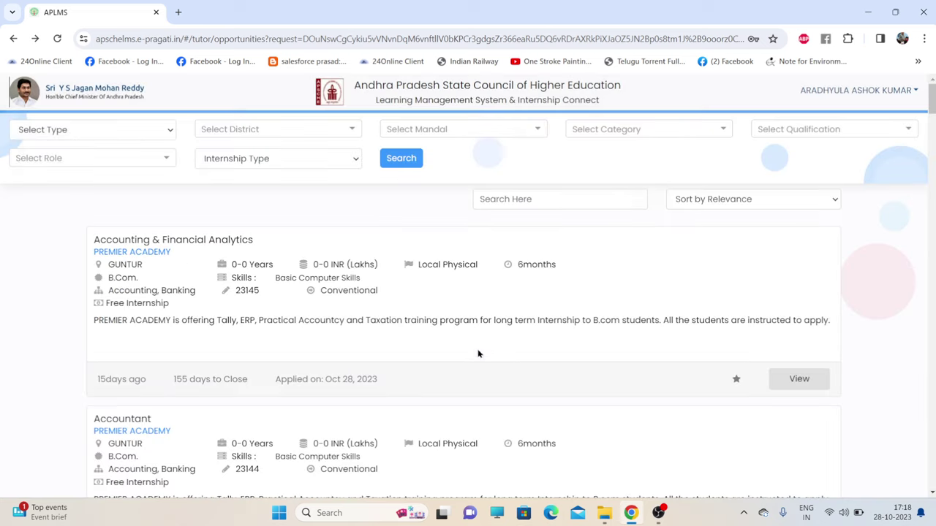